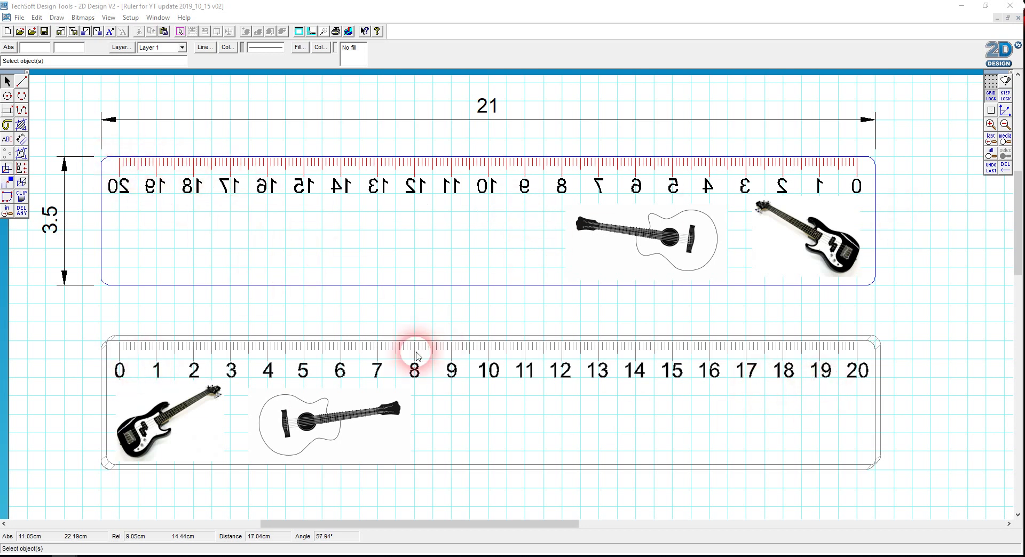
Copy the complete mirrored ruler with both guitar pictures to the empty area below the readable ruler, aligned with it
mouse_move(91, 147)
left_mouse_down()
mouse_move(213, 202)
mouse_move(812, 257)
mouse_move(885, 293)
left_mouse_up()
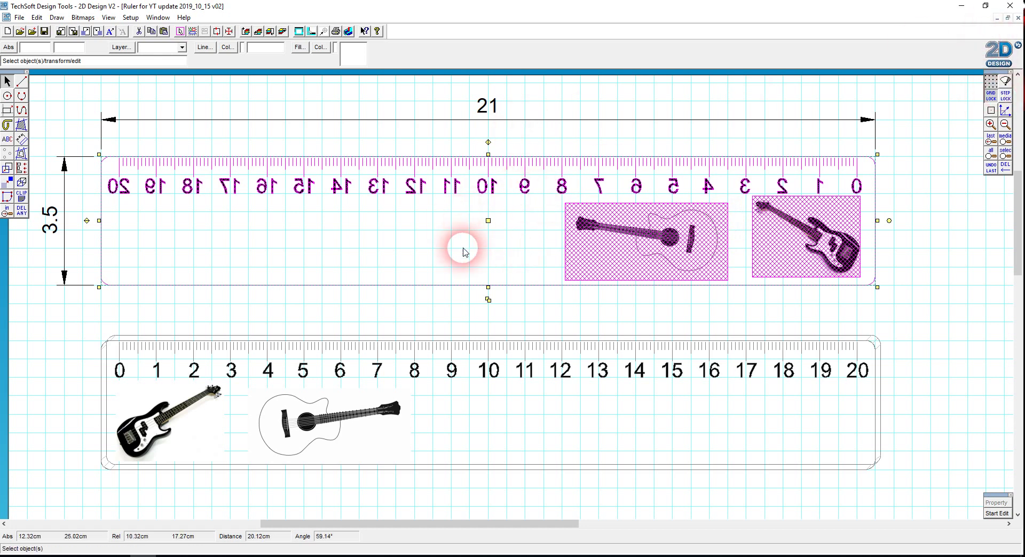
left_click(489, 300)
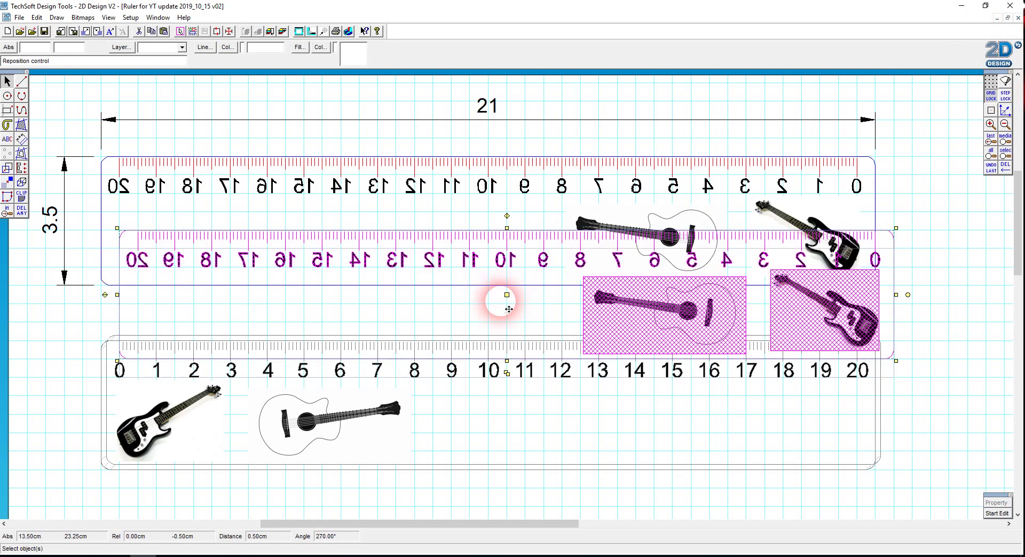
scroll(489, 315, "down", 5)
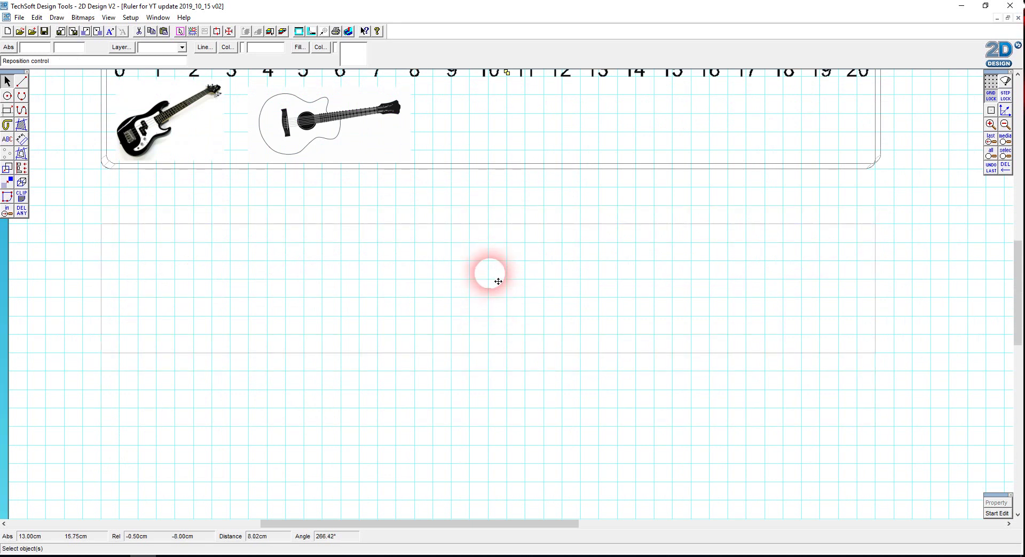
left_click(490, 274)
scroll(1020, 293, "up", 1)
left_click_drag(1020, 293, 1019, 278)
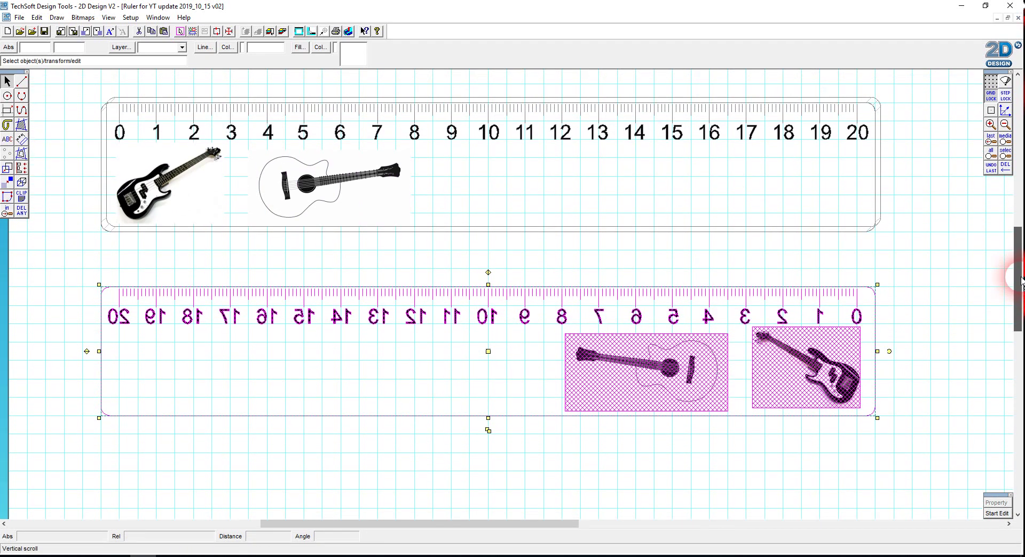
left_click(652, 245)
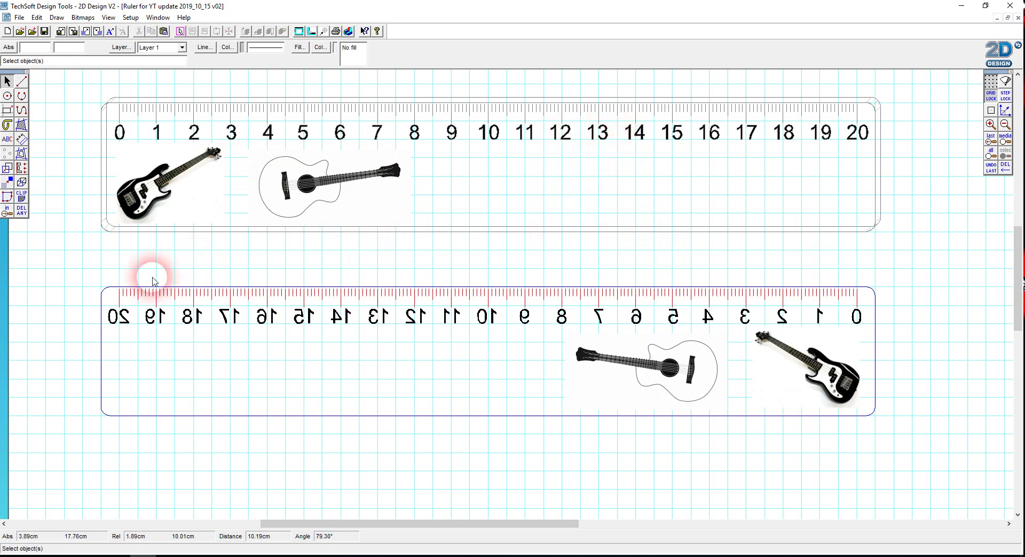
Flip the entire lower ruler copy horizontally in place so its numbers read normally from 0 to 20
left_click_drag(80, 277, 895, 446)
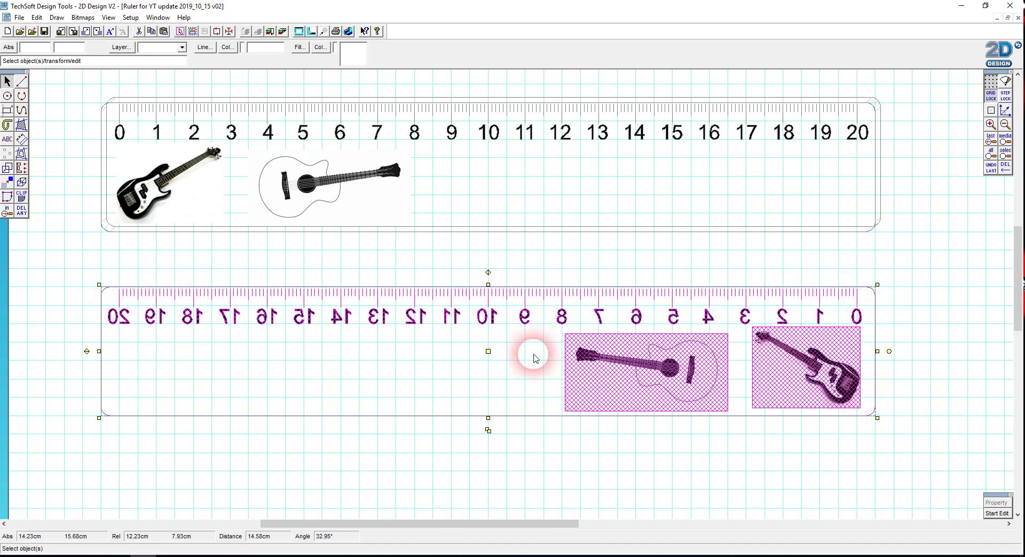
left_click(488, 273)
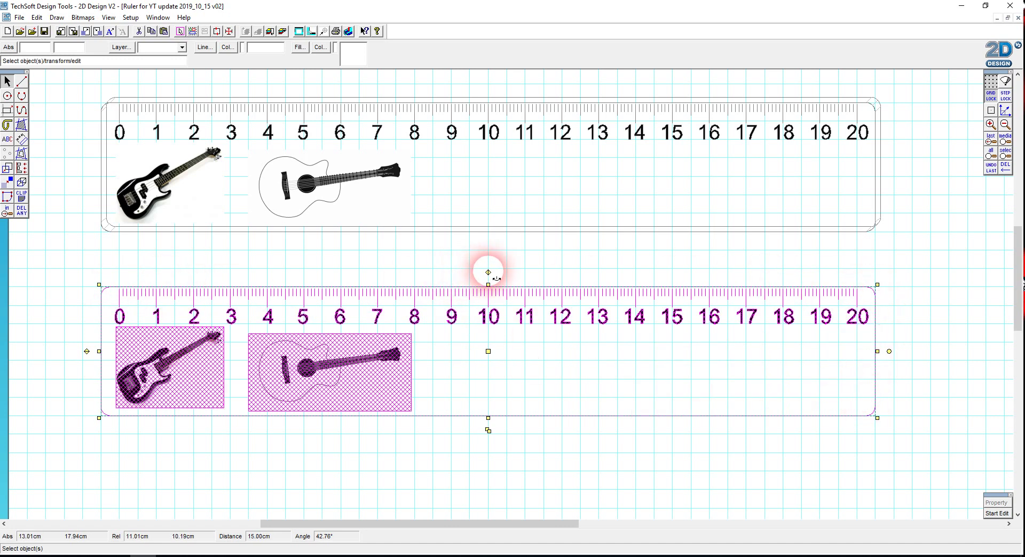
left_click(488, 272)
left_click(488, 272)
left_click(555, 269)
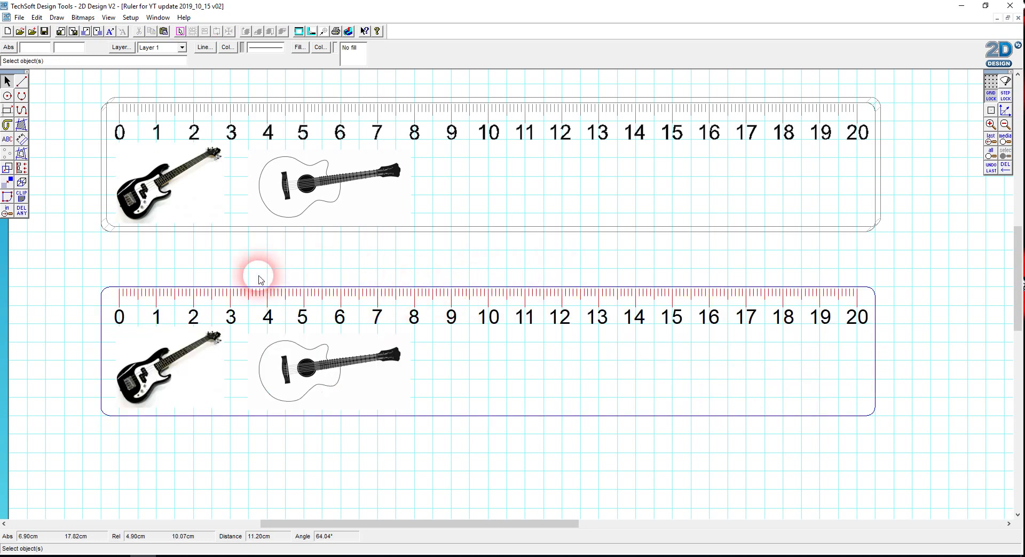
Try mirroring the lower ruler copy about a vertical axis through its 10 mark in Replace mode, and undo it
left_click_drag(96, 275, 950, 441)
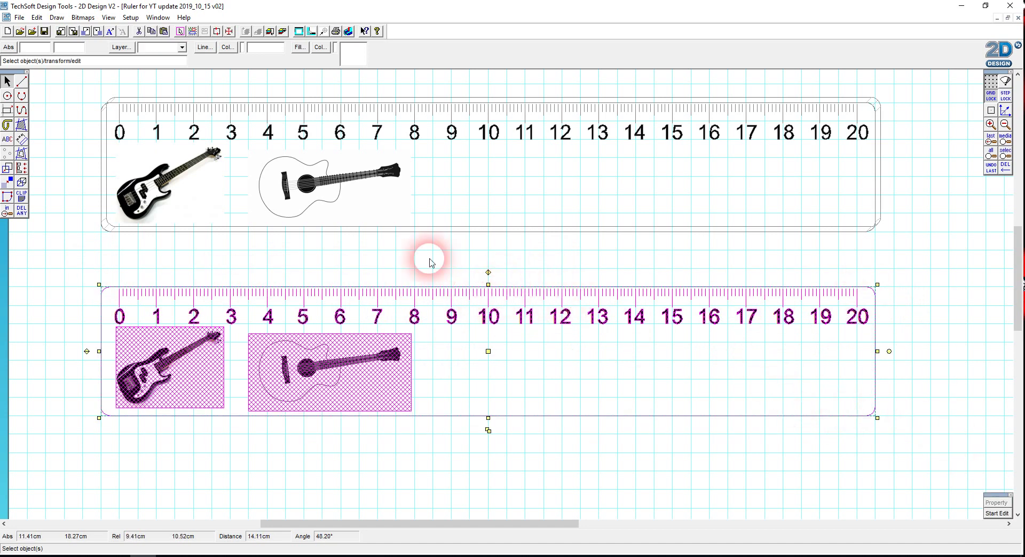
mouse_move(11, 172)
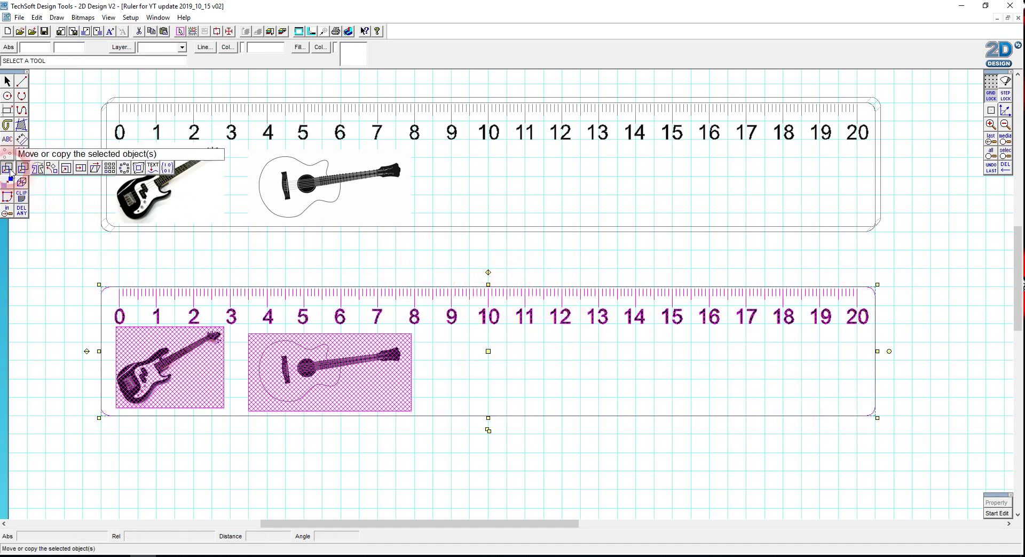
left_click(38, 171)
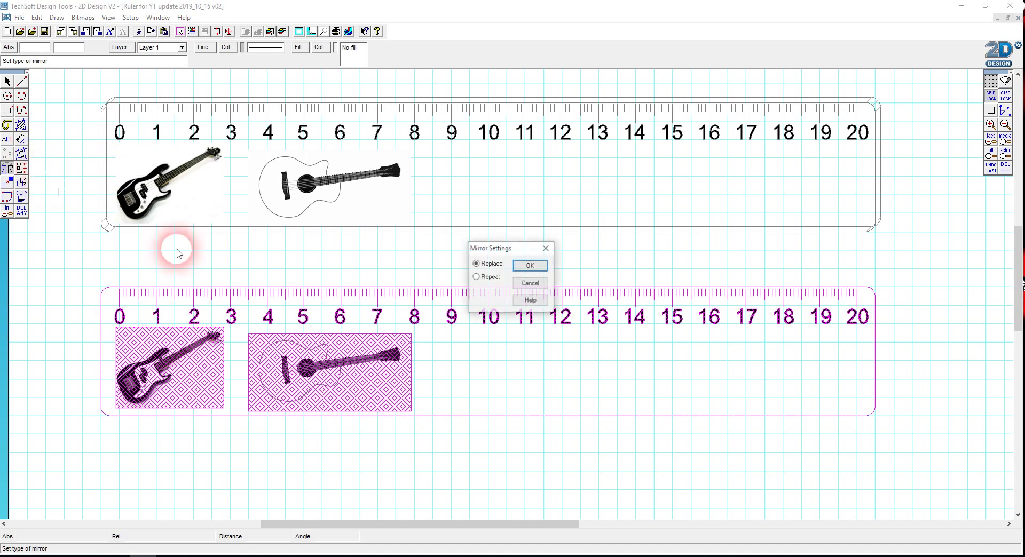
left_click(533, 270)
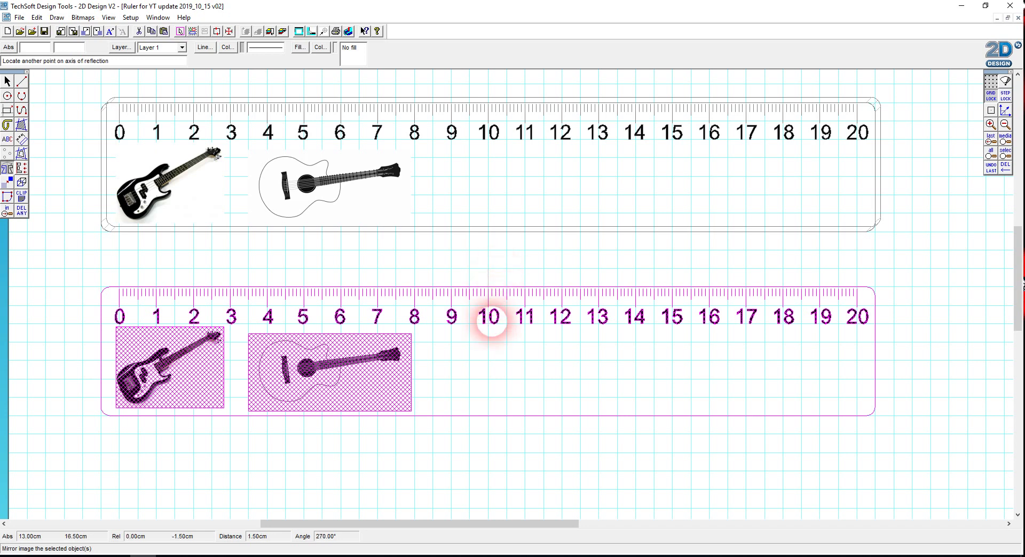
left_click(485, 432)
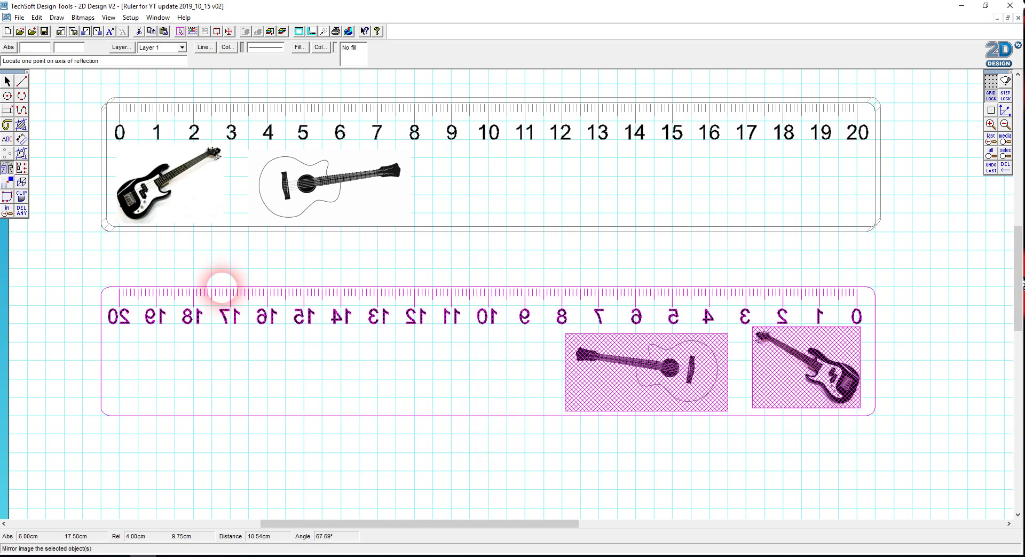
left_click(994, 168)
Flip the lower ruler back to reversed and mirror it to readable about a vertical axis through its centre, using Replace
left_click(488, 272)
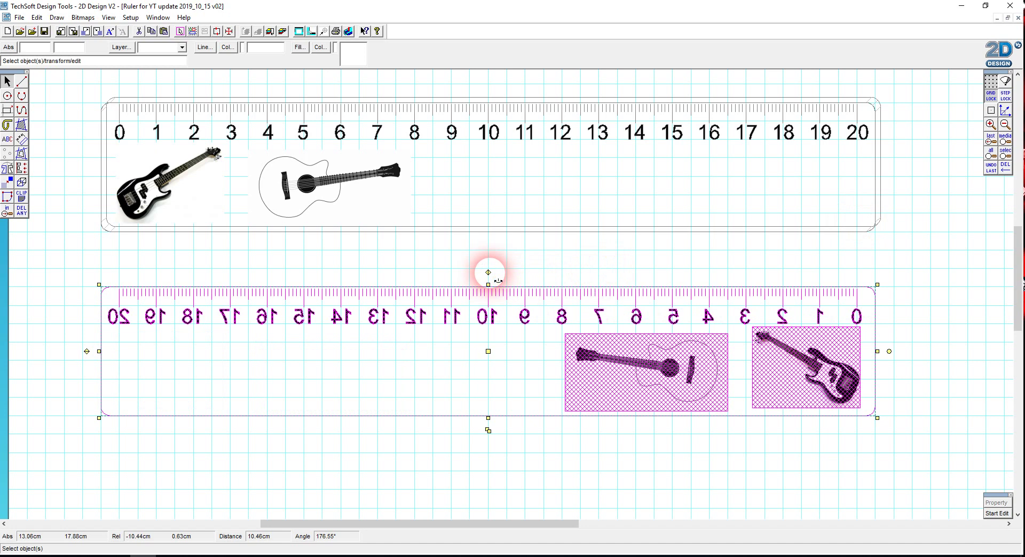
double_click(7, 169)
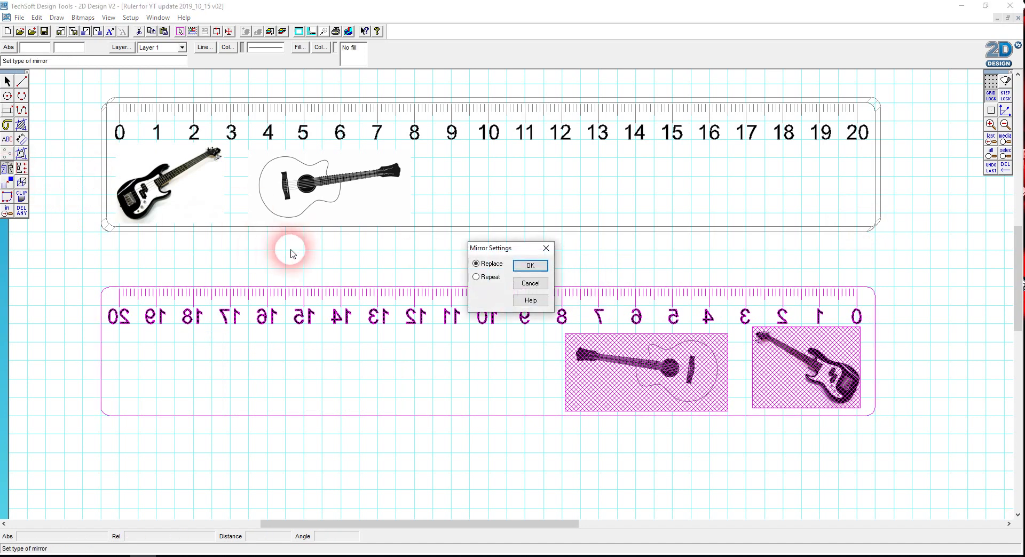
left_click(530, 266)
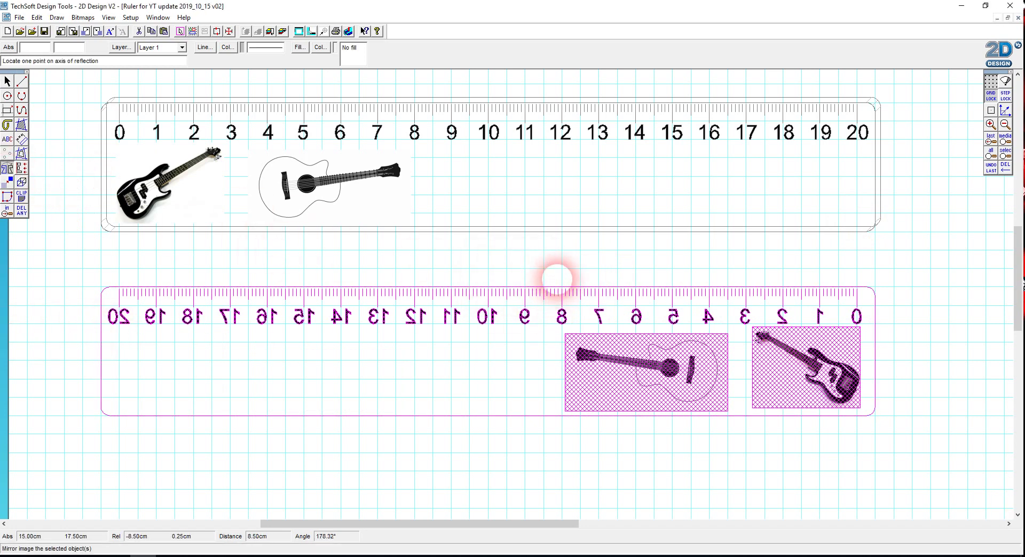
left_click(489, 272)
left_click(489, 437)
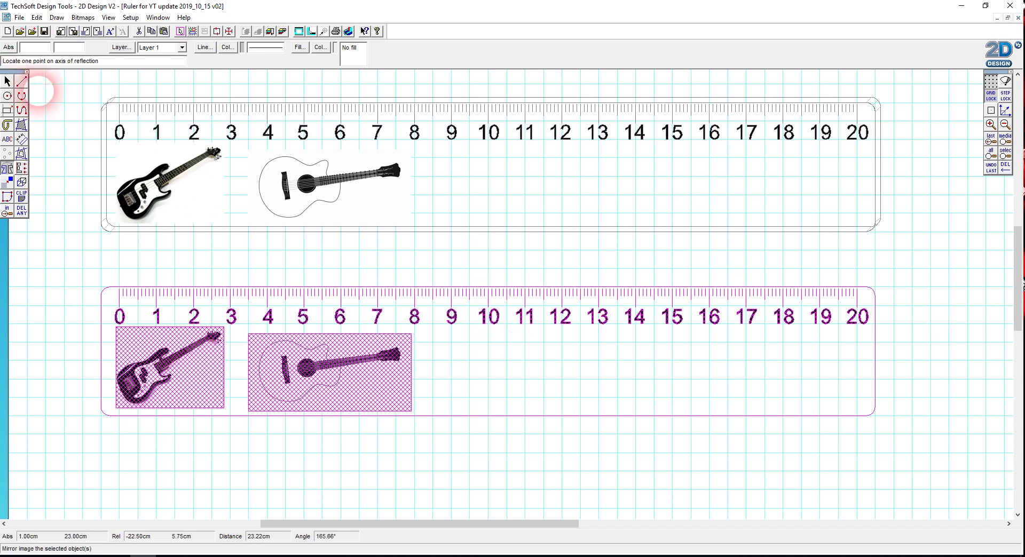
left_click(7, 81)
left_click(252, 439)
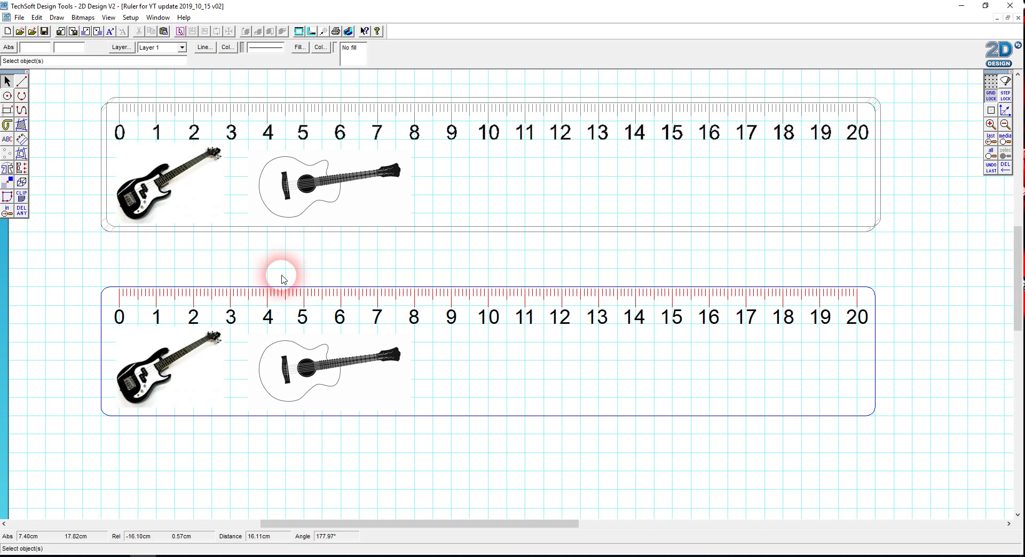
Change the line colour of the entire lower ruler copy to grey
left_click_drag(87, 279, 907, 442)
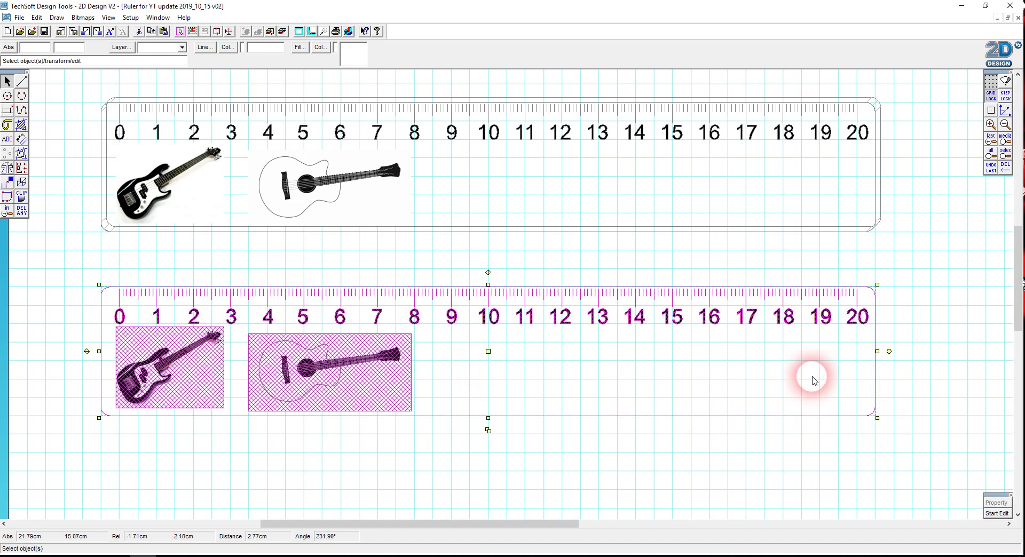
left_click(228, 47)
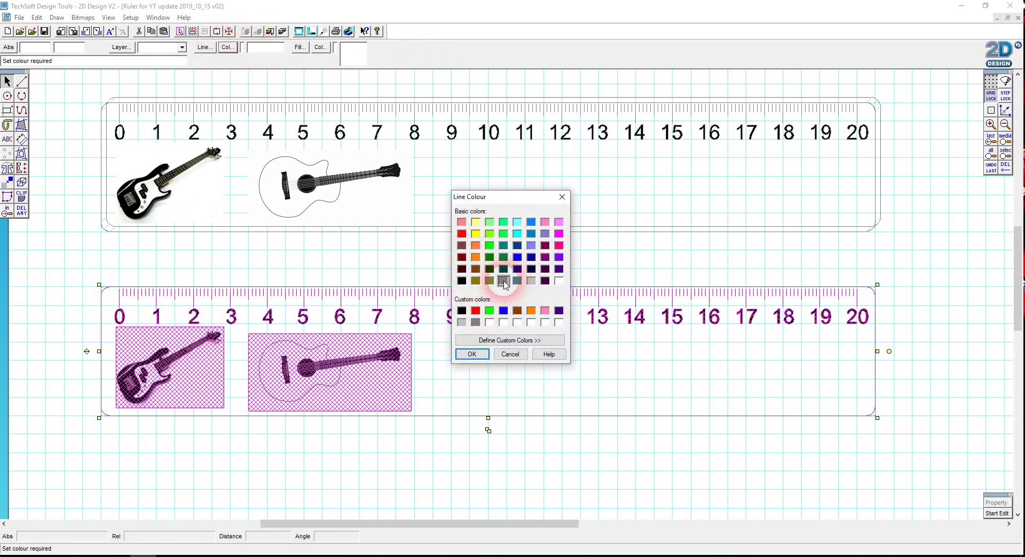
left_click(476, 357)
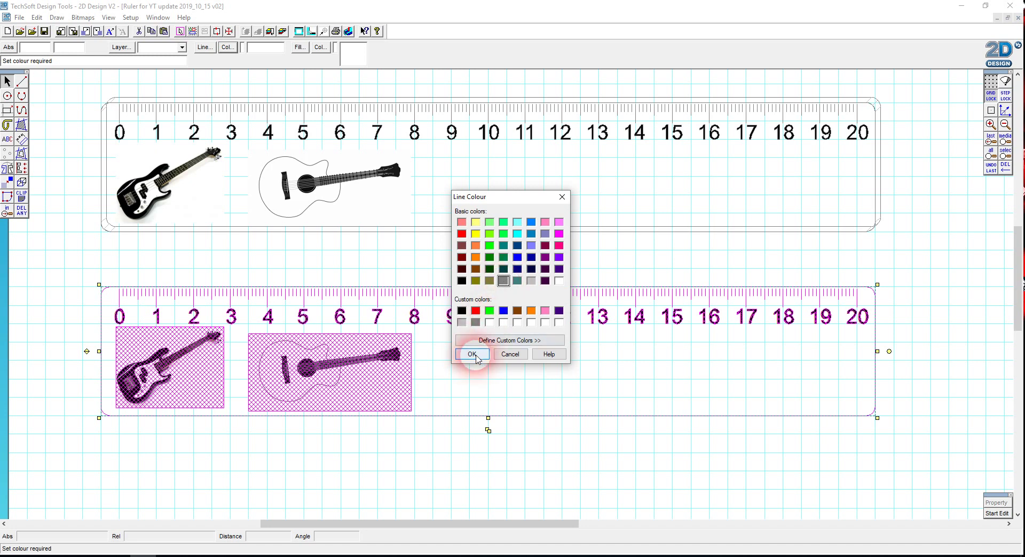
left_click(476, 356)
left_click(559, 448)
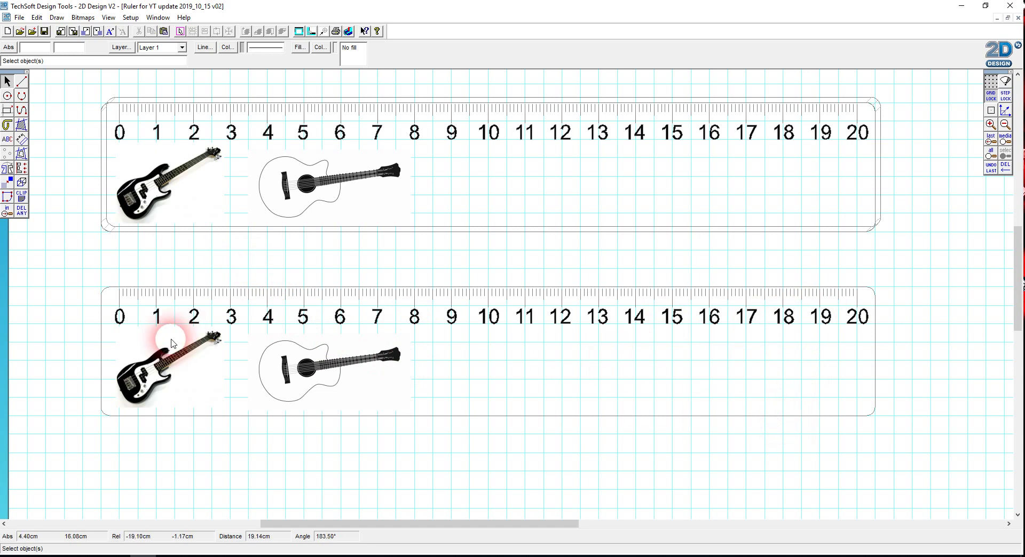
Try an oblique 3D effect on the entire lower ruler with 0.20 cm finish depth, right hand view and 45° around arcs, and undo it
mouse_move(87, 266)
left_mouse_down()
mouse_move(748, 413)
mouse_move(820, 391)
mouse_move(906, 451)
left_mouse_up()
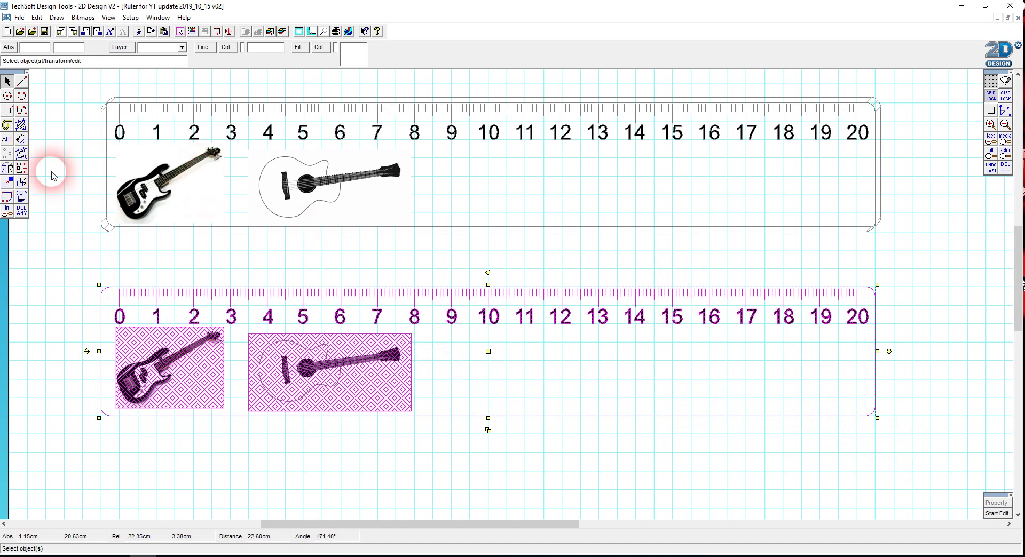
left_click(27, 183)
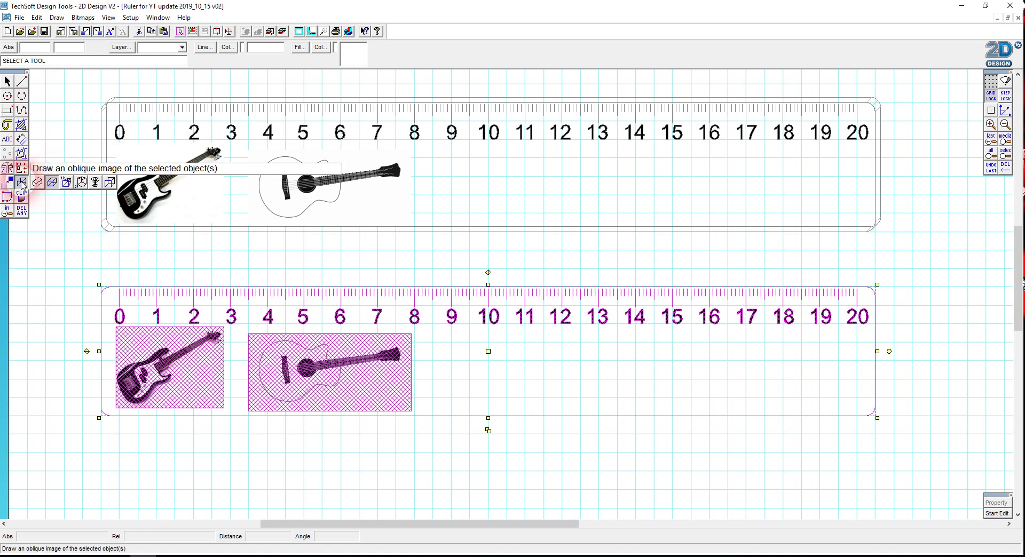
left_click(56, 183)
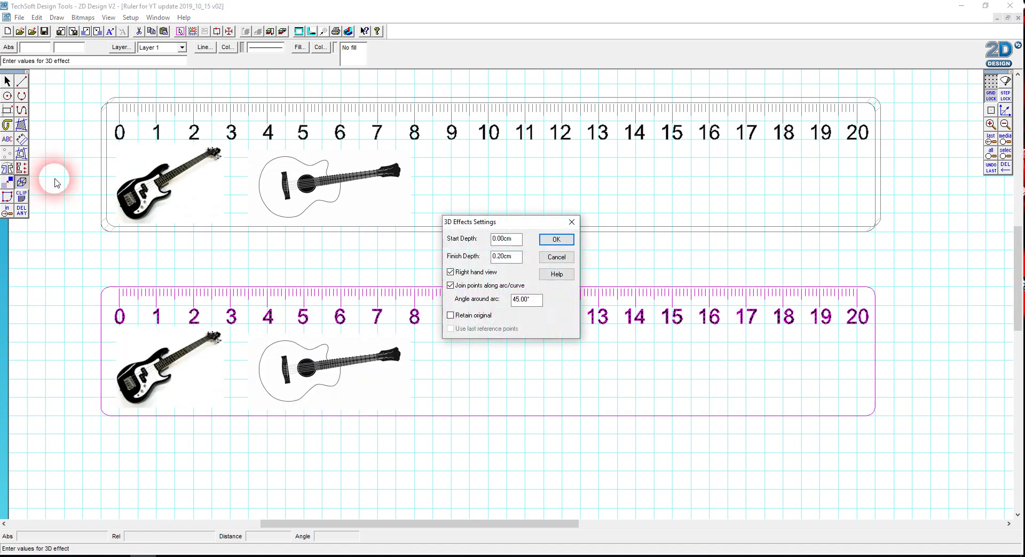
left_click_drag(526, 220, 526, 164)
left_click(498, 179)
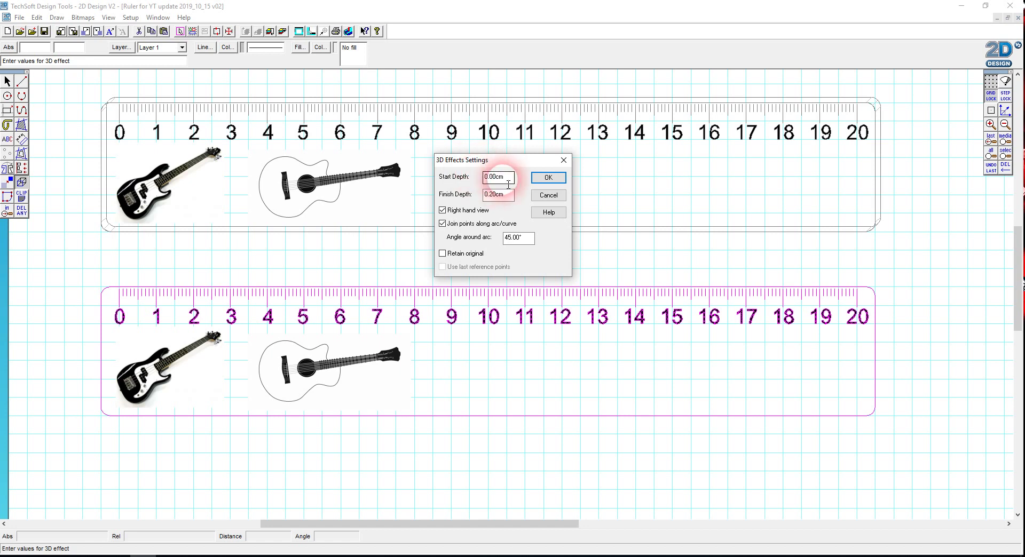
left_click(492, 197)
left_click(506, 197)
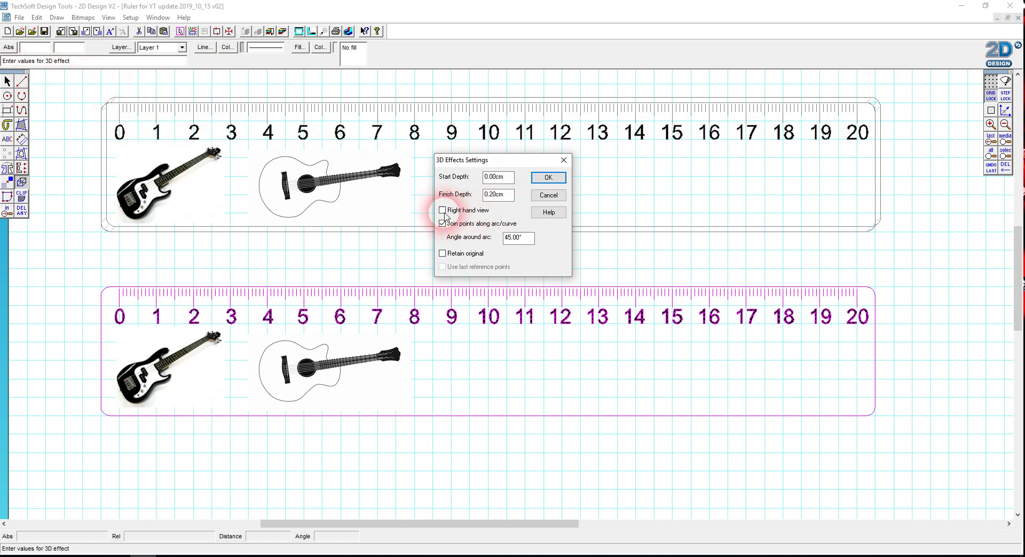
left_click(443, 211)
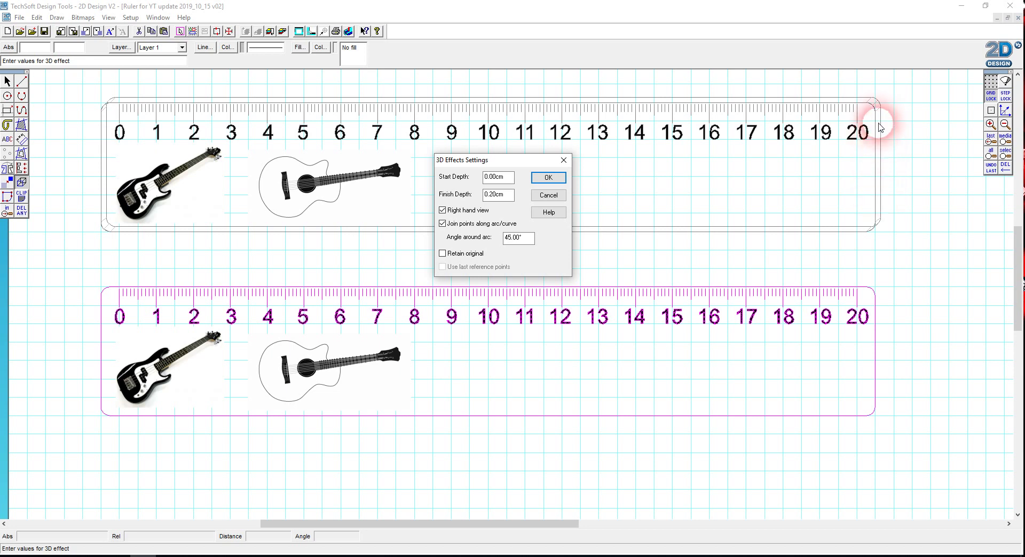
left_click(527, 242)
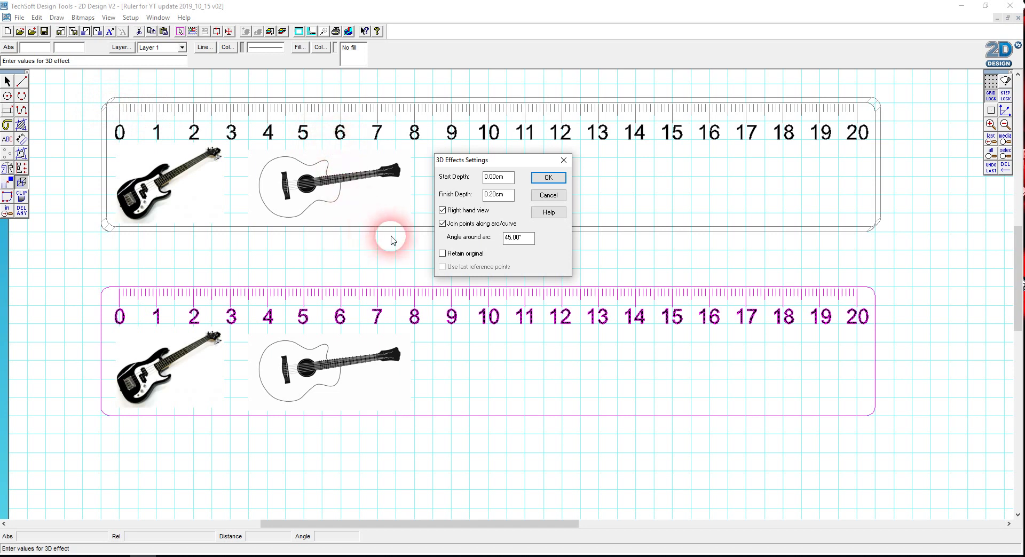
left_click(548, 179)
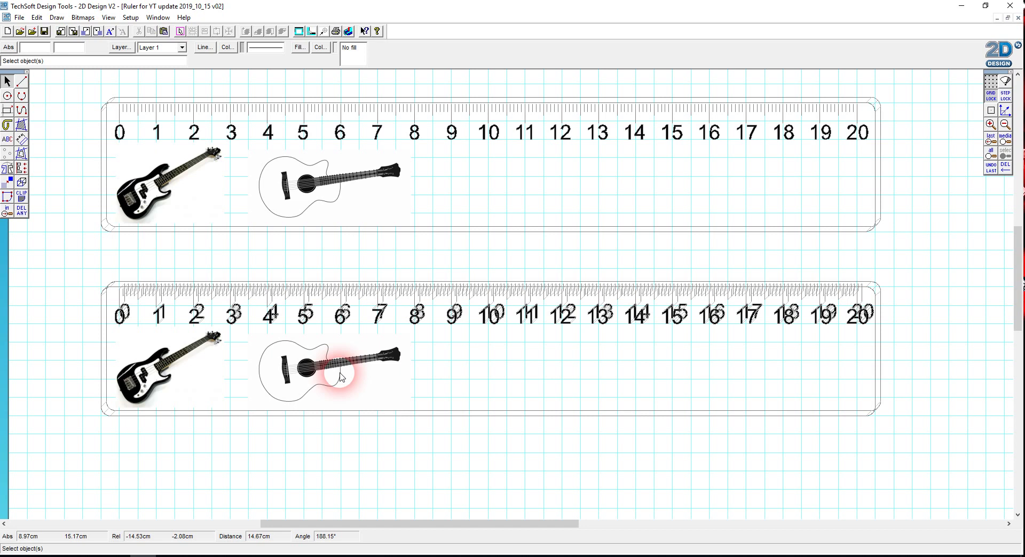
left_click(993, 170)
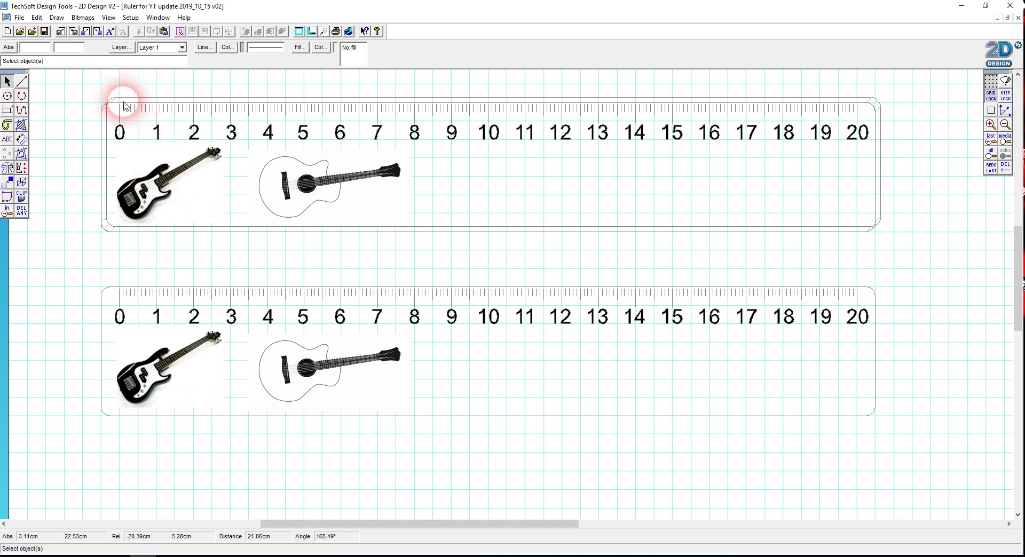
Compare the upper ruler's 3D outline with the lower ruler's flat outline by selecting each one
left_click(111, 229)
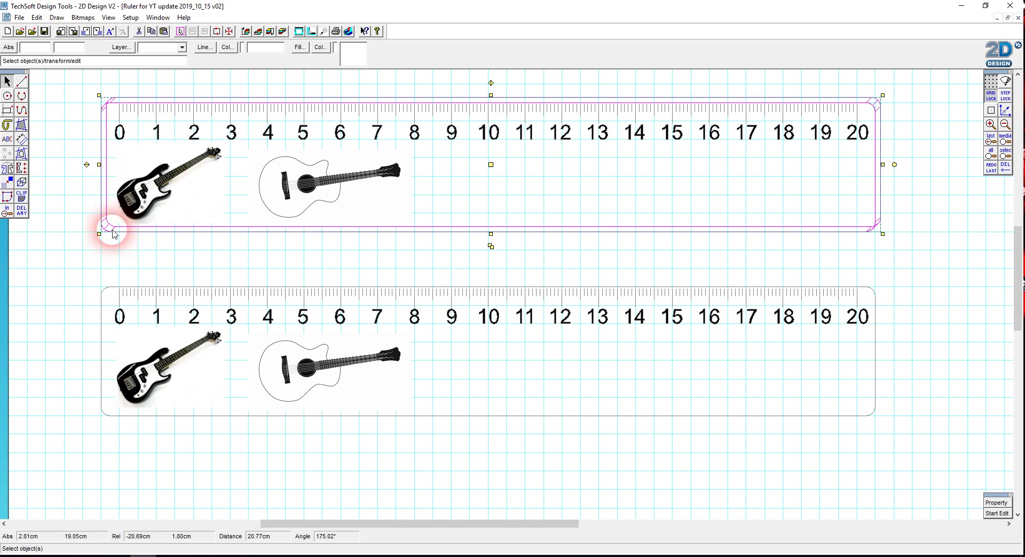
left_click(132, 242)
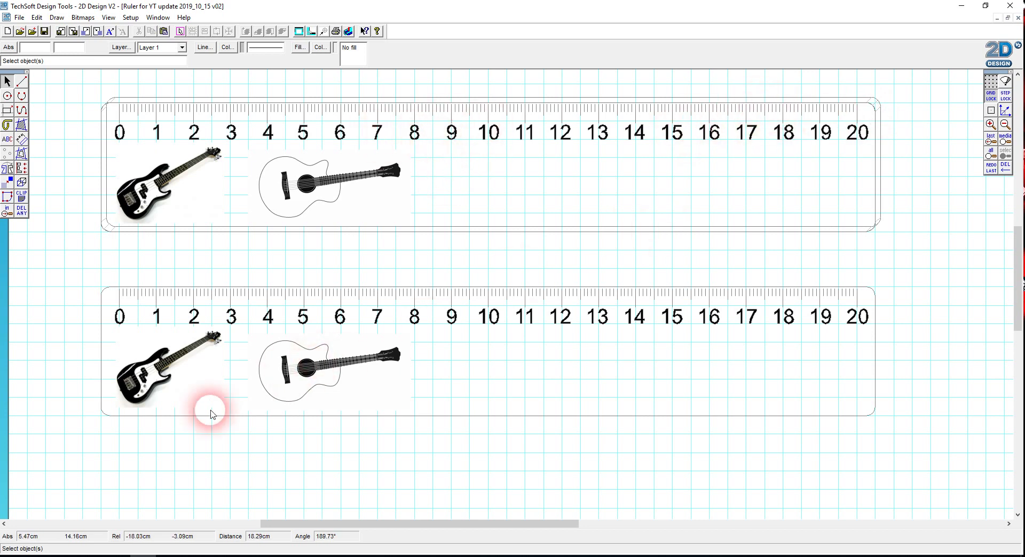
left_click(182, 418)
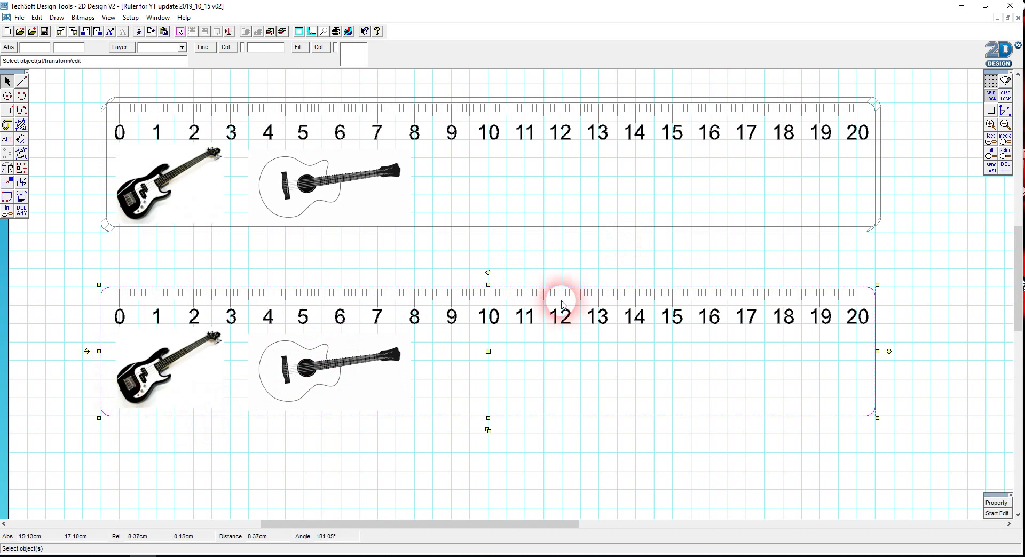
left_click(289, 430)
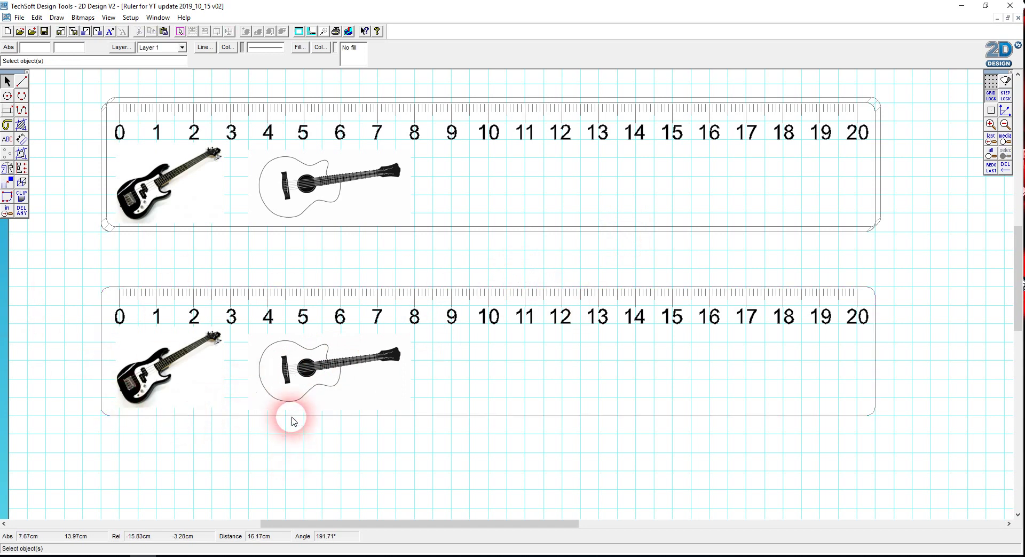
Try tracing the lower ruler's outline with a single grey graphical-path contour at 0.00 cm spacing, and undo it
left_click(290, 416)
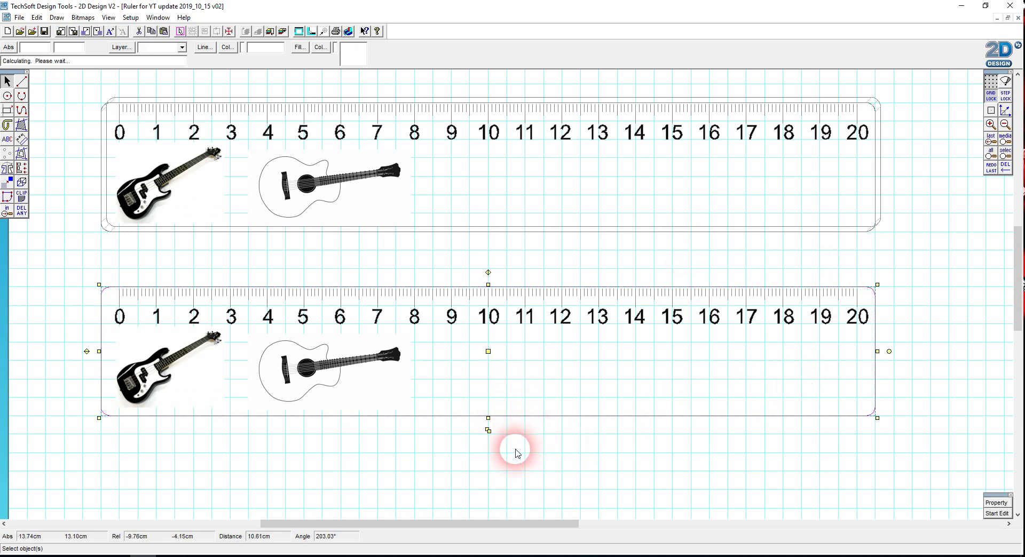
left_click(538, 427)
left_click(554, 419)
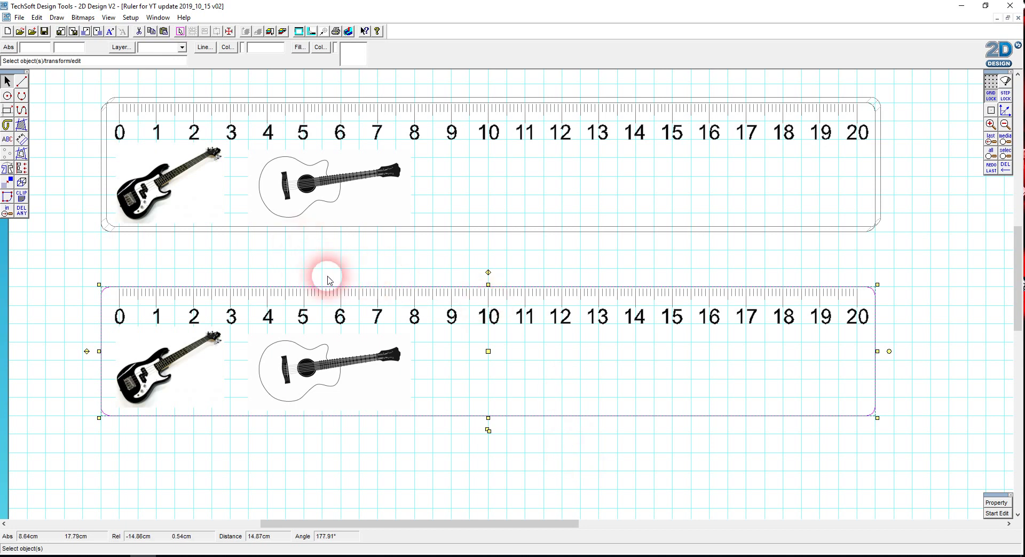
left_click(402, 440)
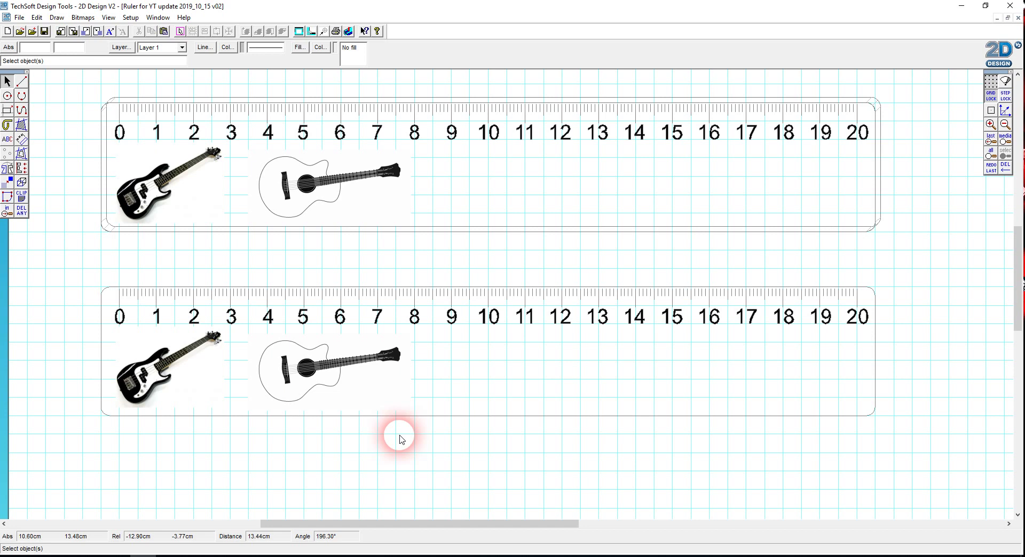
left_click(22, 154)
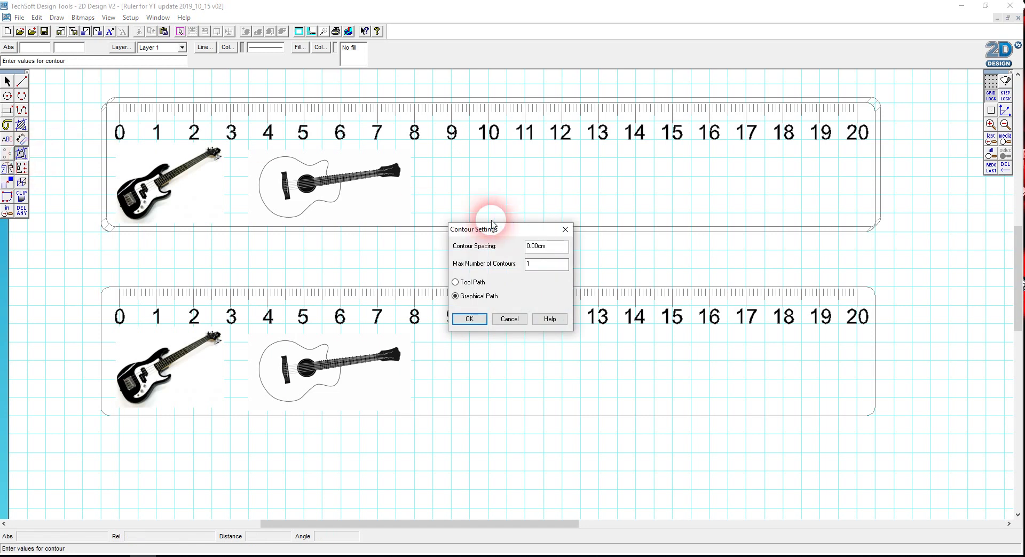
left_click_drag(549, 245, 503, 252)
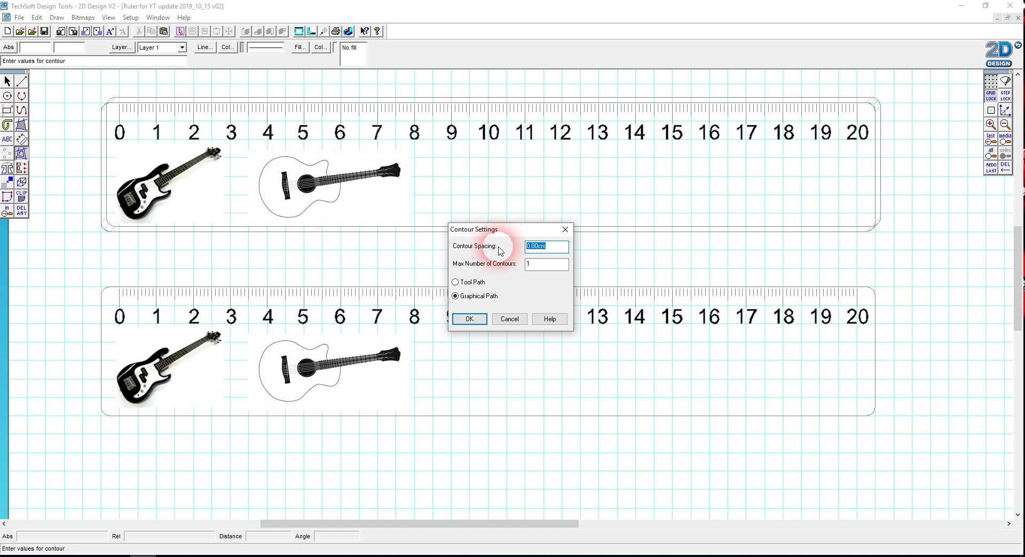
left_click(469, 319)
left_click(227, 47)
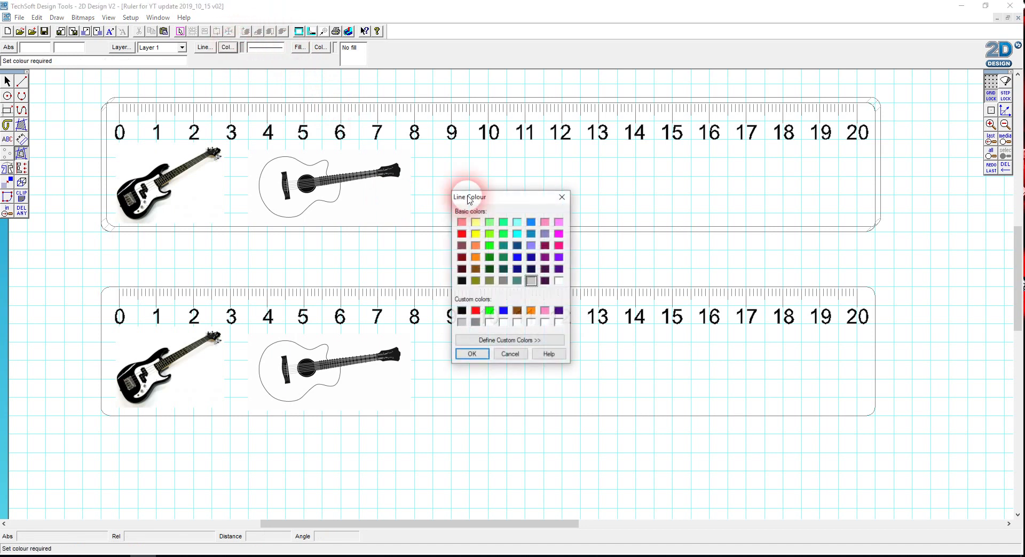
left_click(504, 282)
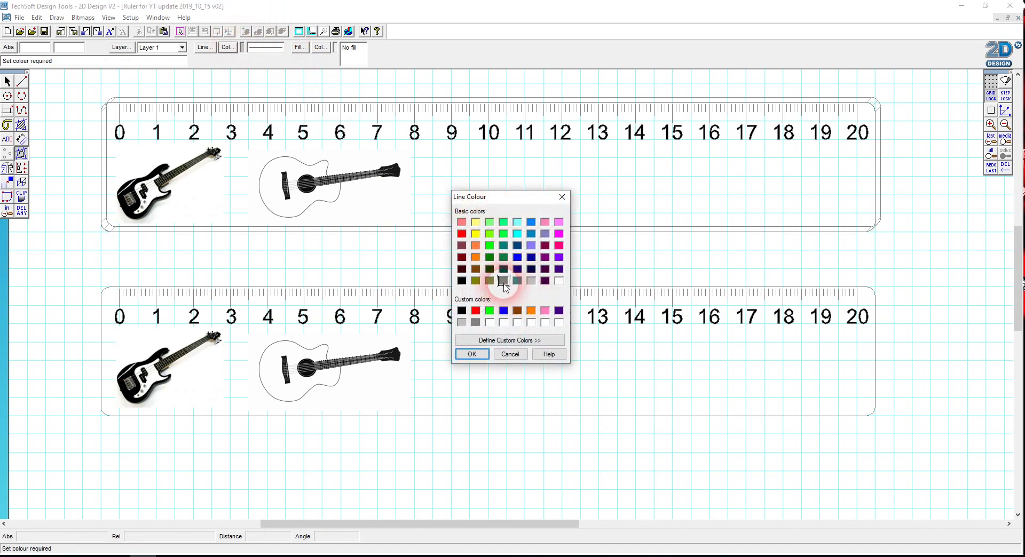
left_click(472, 354)
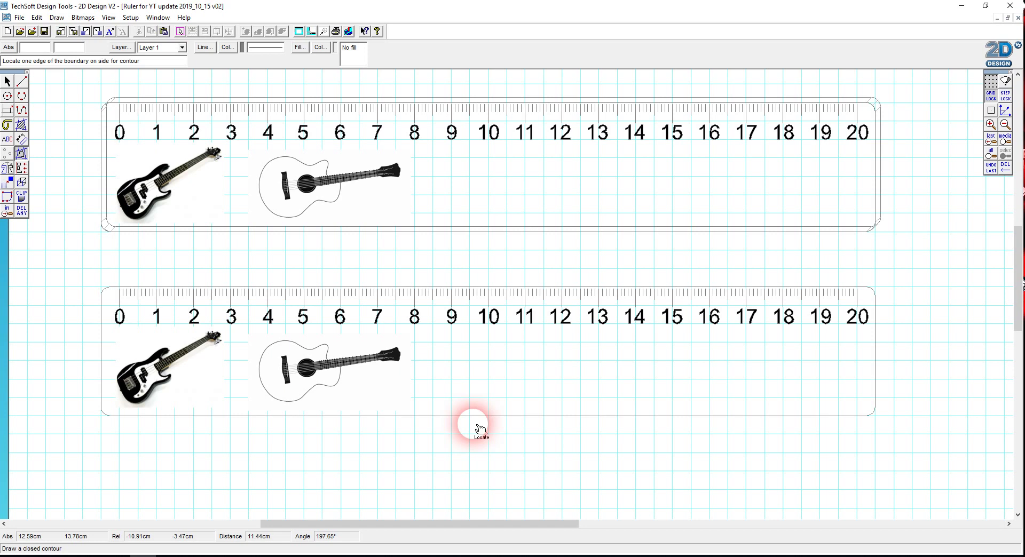
left_click(990, 168)
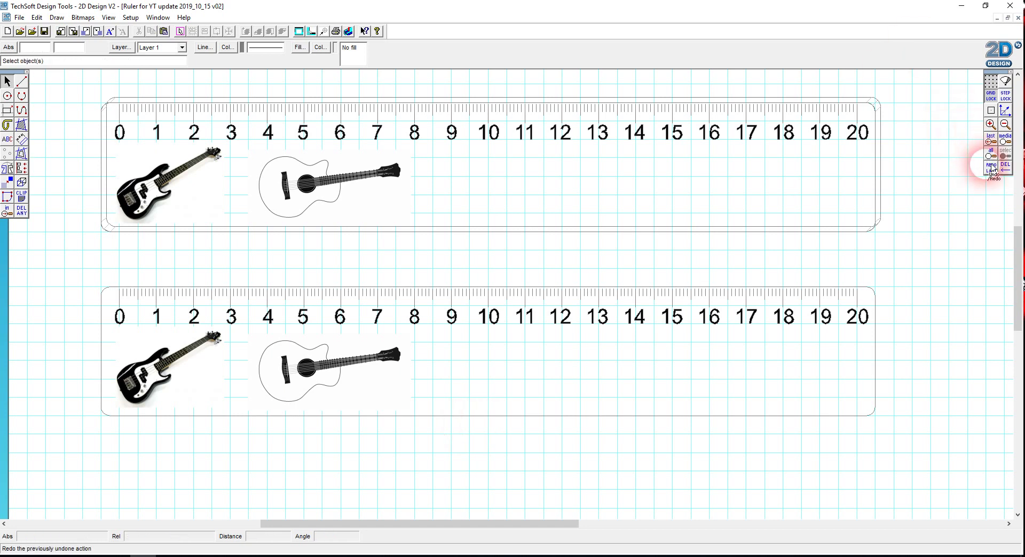
Trace the lower ruler's outline with a single blue graphical-path contour at 0.00 cm spacing
left_click(21, 153)
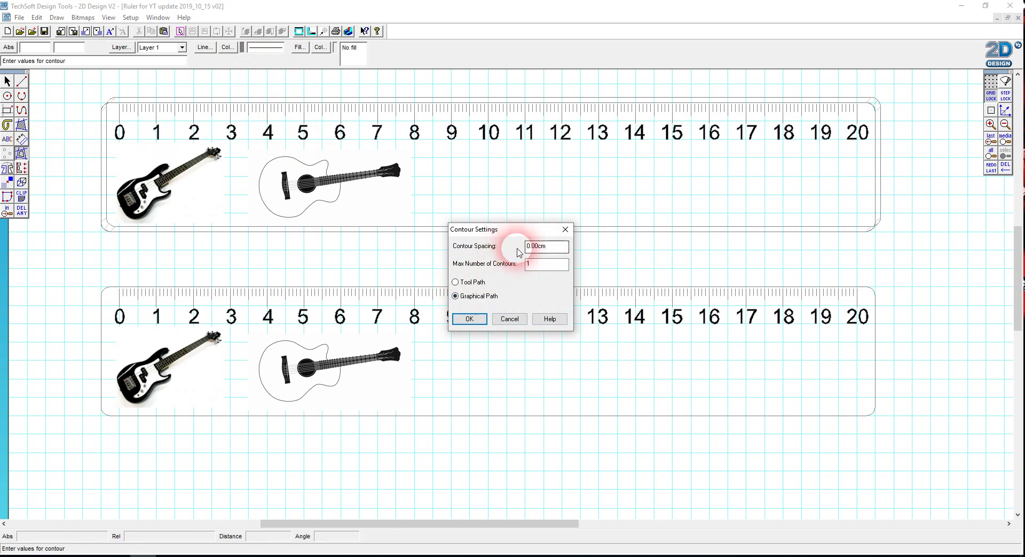
left_click(468, 319)
left_click(227, 47)
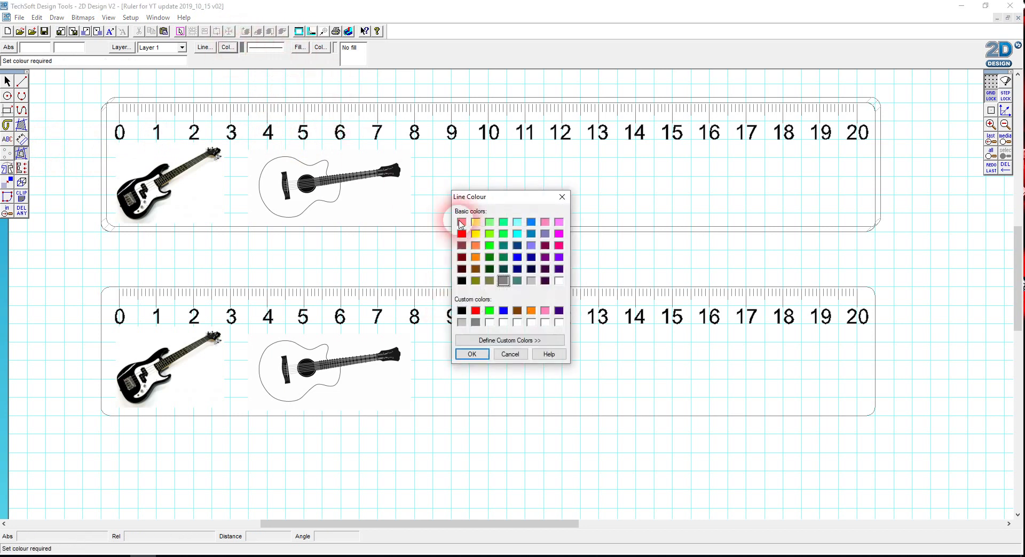
left_click(503, 311)
left_click(472, 355)
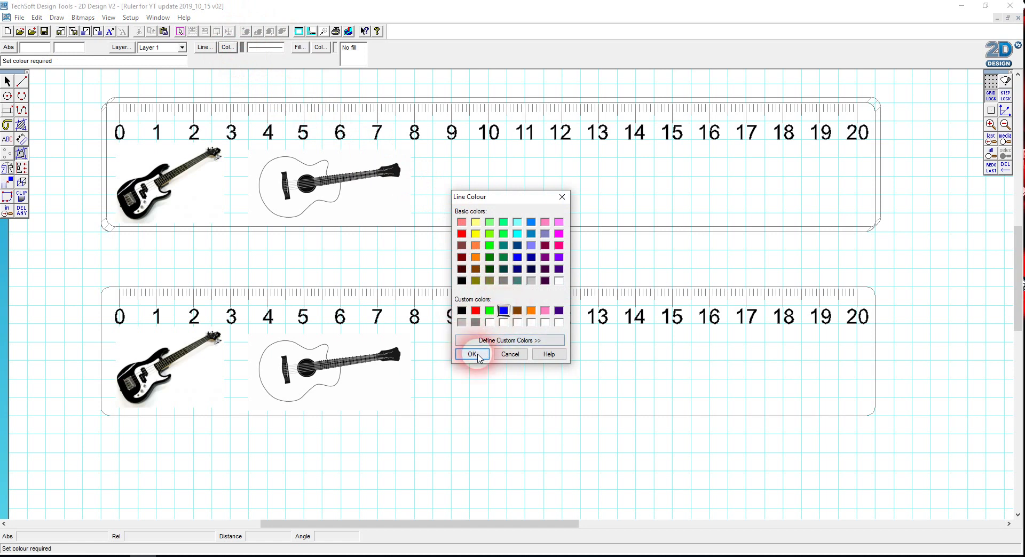
left_click(524, 423)
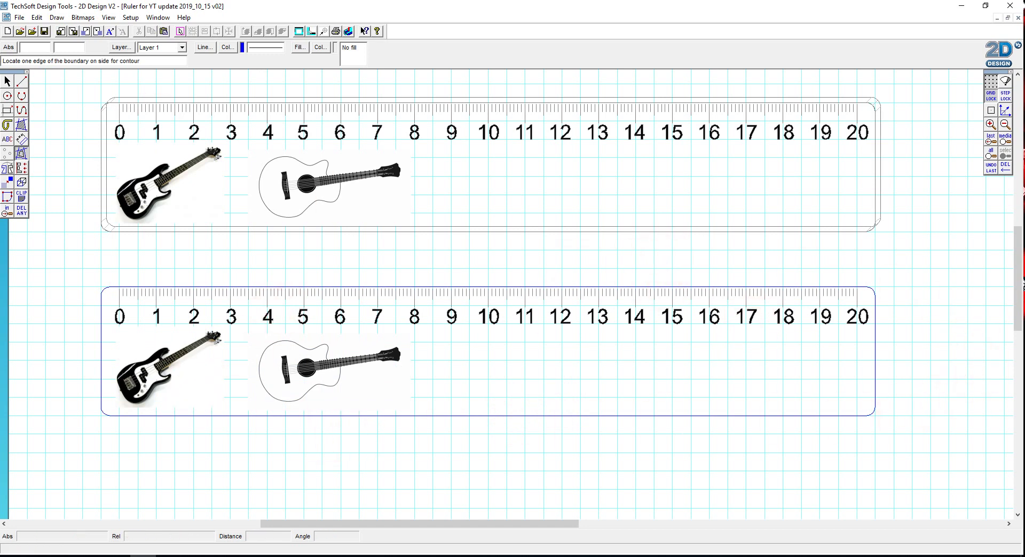
left_click(7, 81)
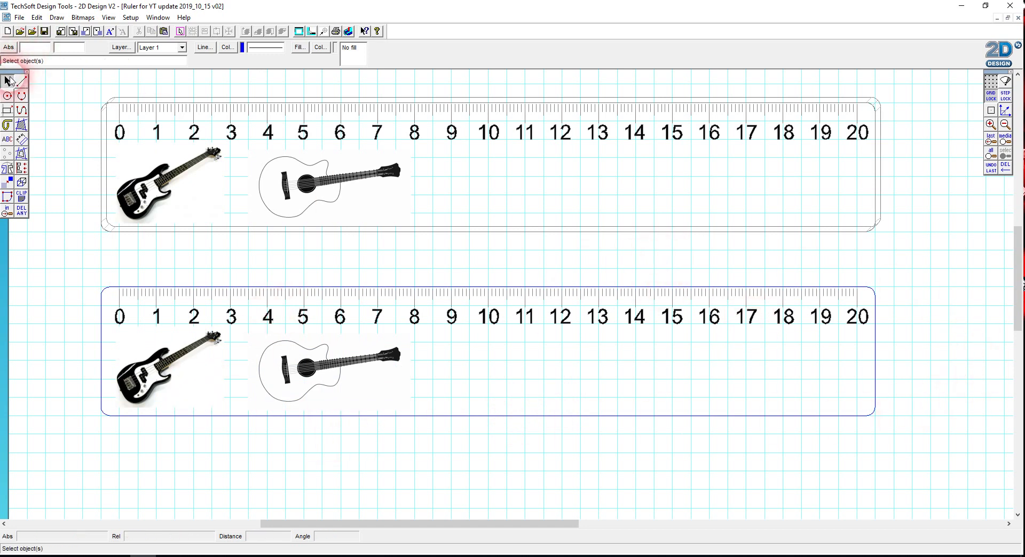
Apply a 3D effect to the lower ruler's blue contour with 0.20 cm finish depth, right hand view and arc points joined every 45°
left_click(375, 417)
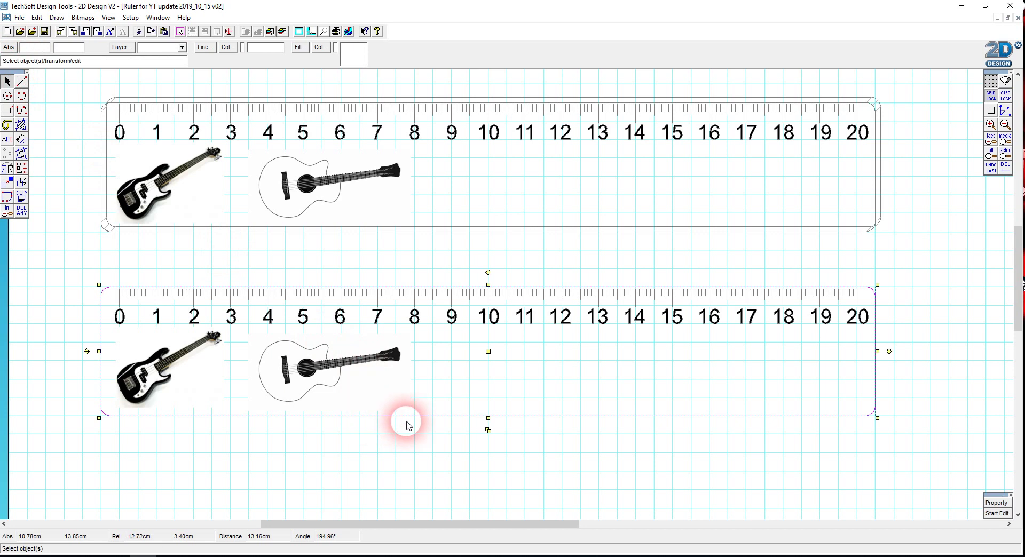
left_click(474, 475)
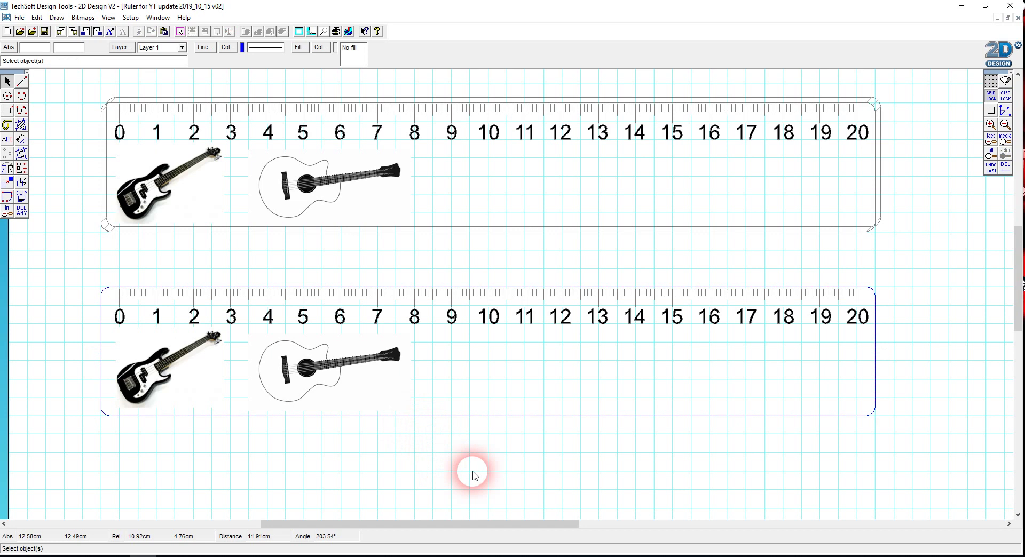
left_click(513, 421)
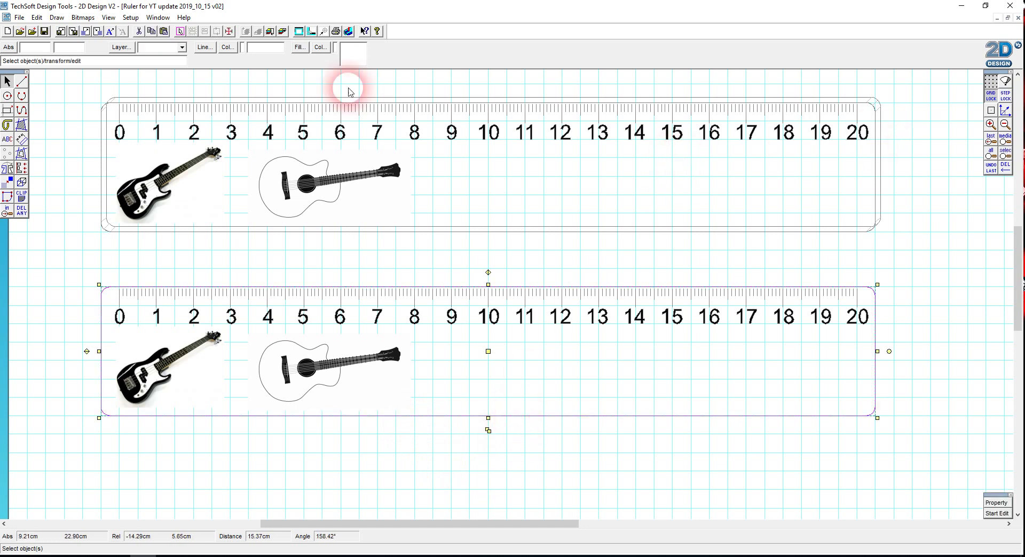
left_click(257, 454)
left_click(290, 417)
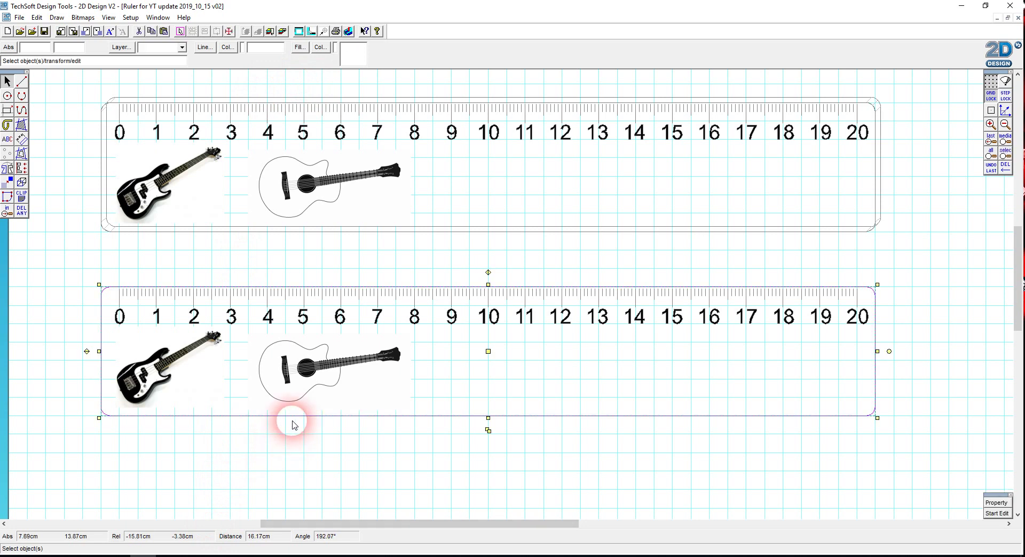
left_click(23, 182)
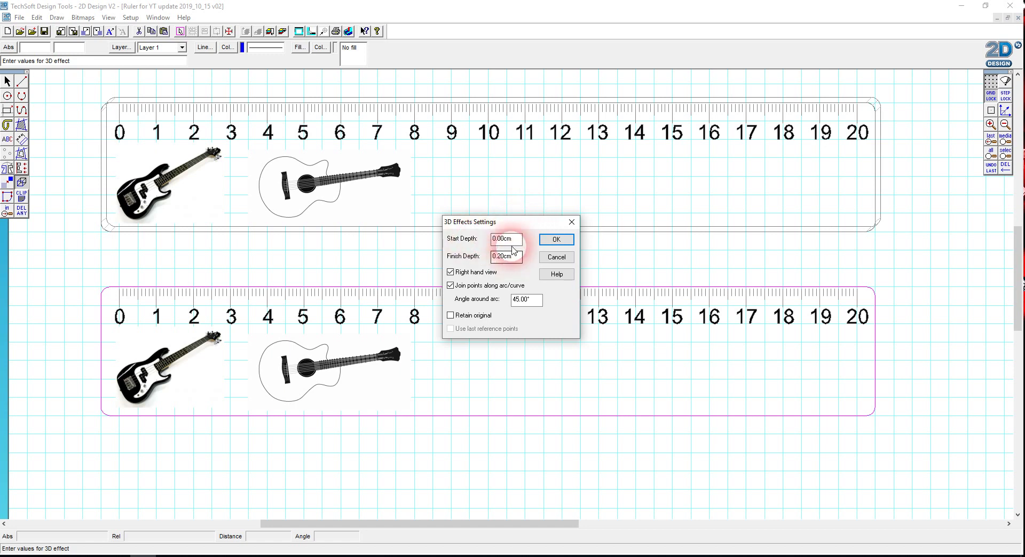
left_click(555, 243)
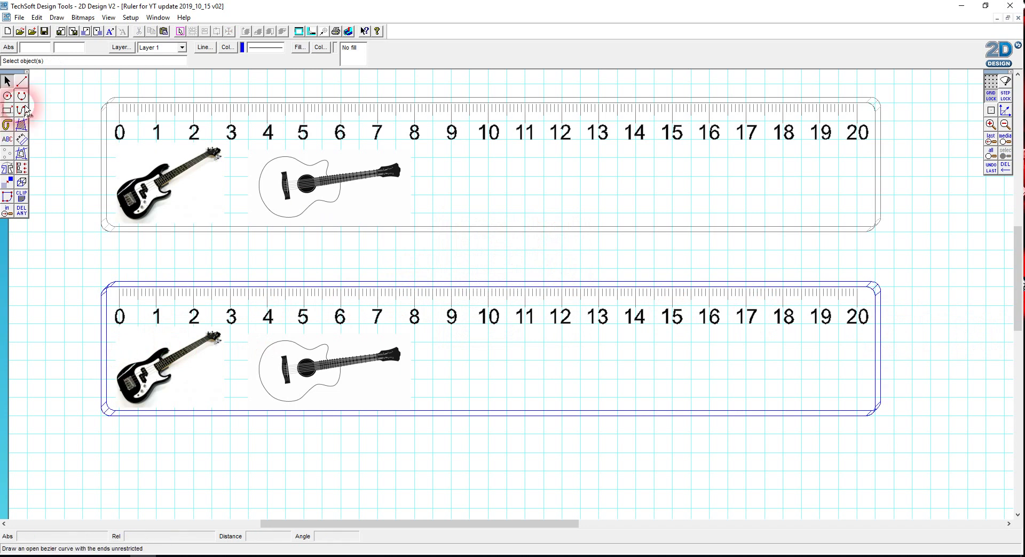
Change the line colour of the lower ruler's 3D outline to grey
left_click(327, 413)
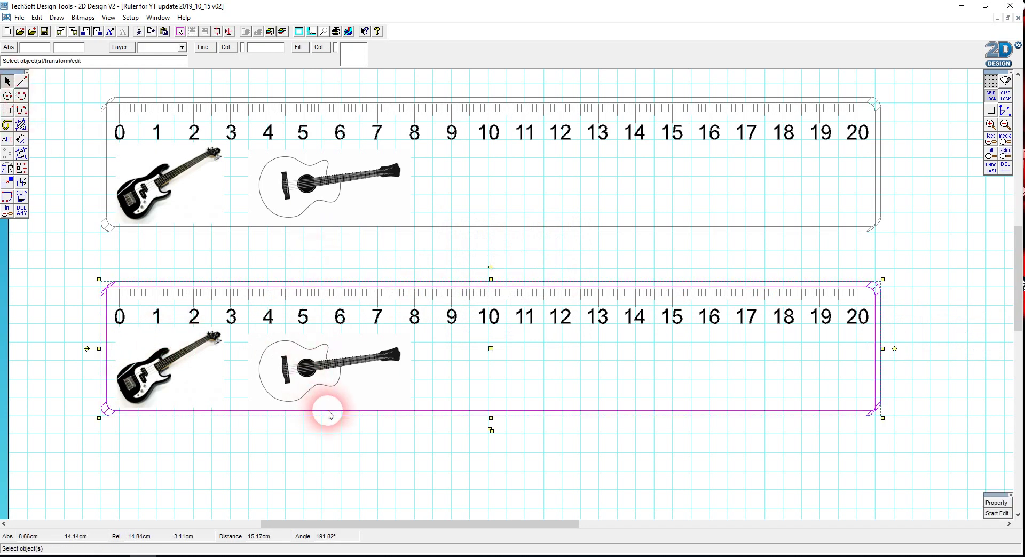
left_click(228, 48)
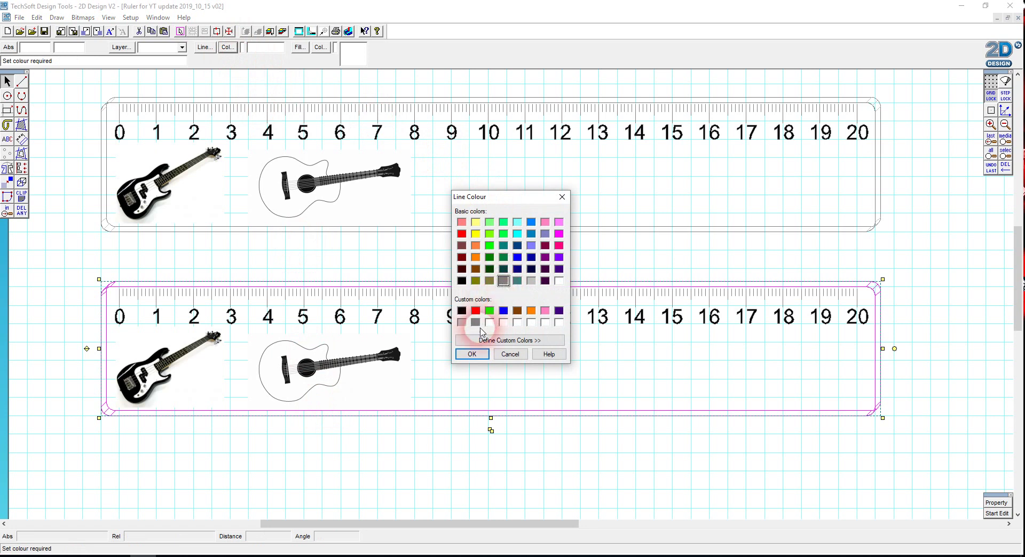
left_click(471, 354)
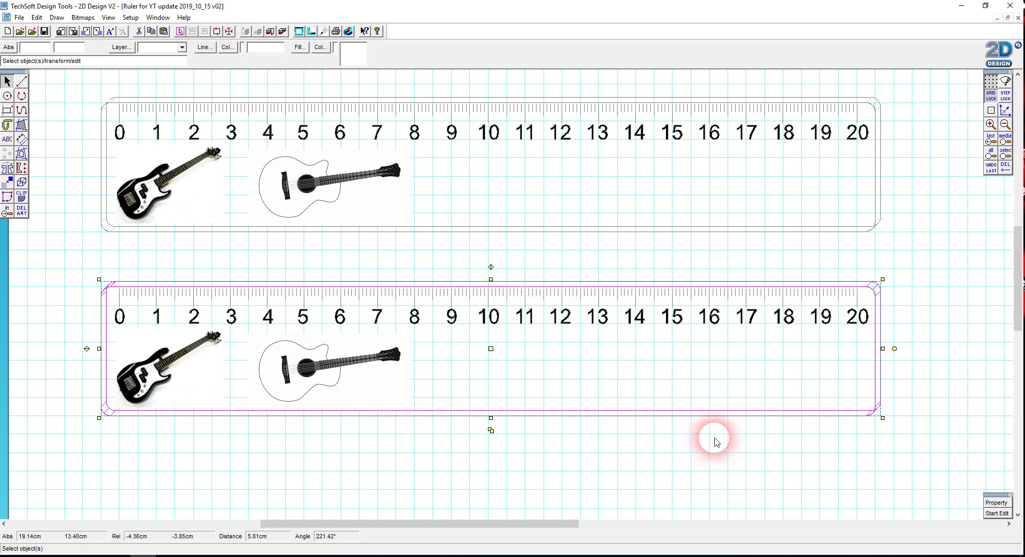
left_click(718, 458)
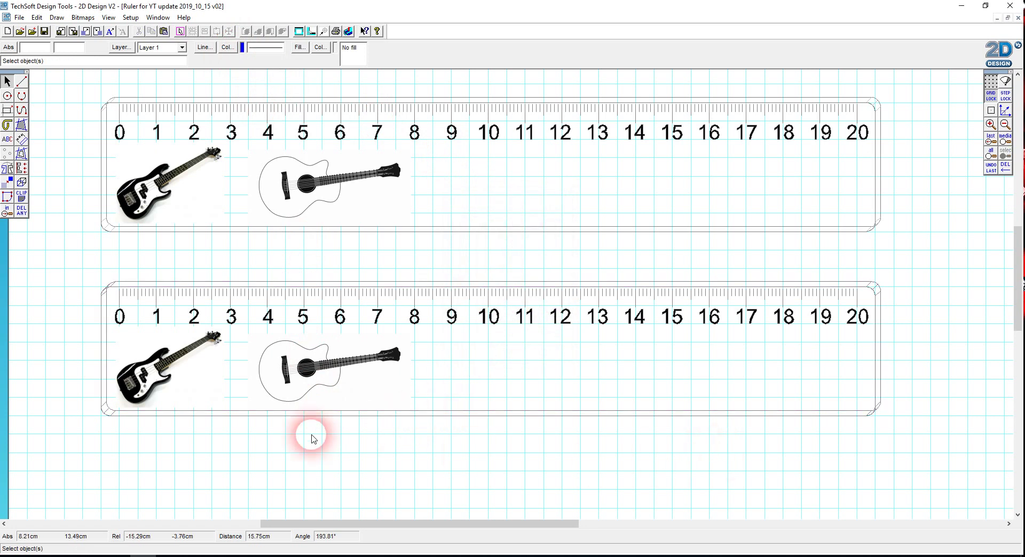